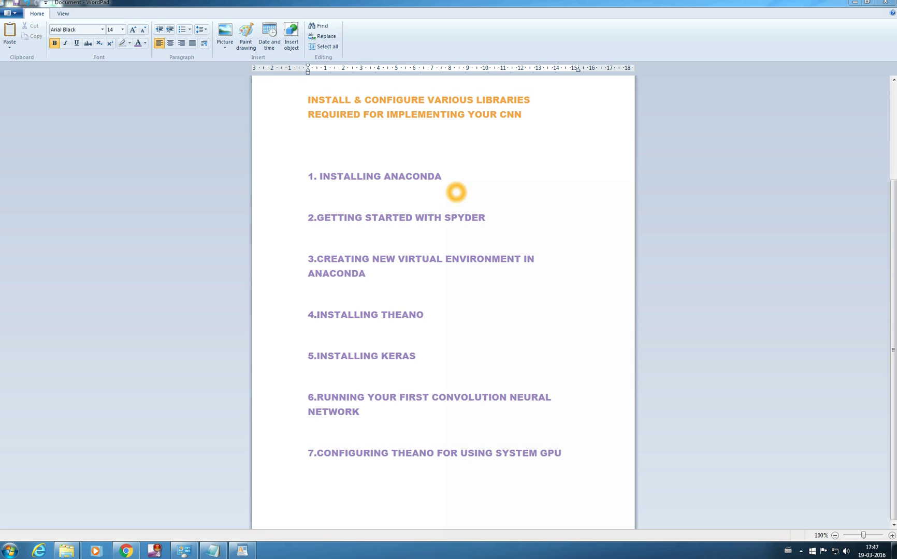
drag(892, 349, 893, 256)
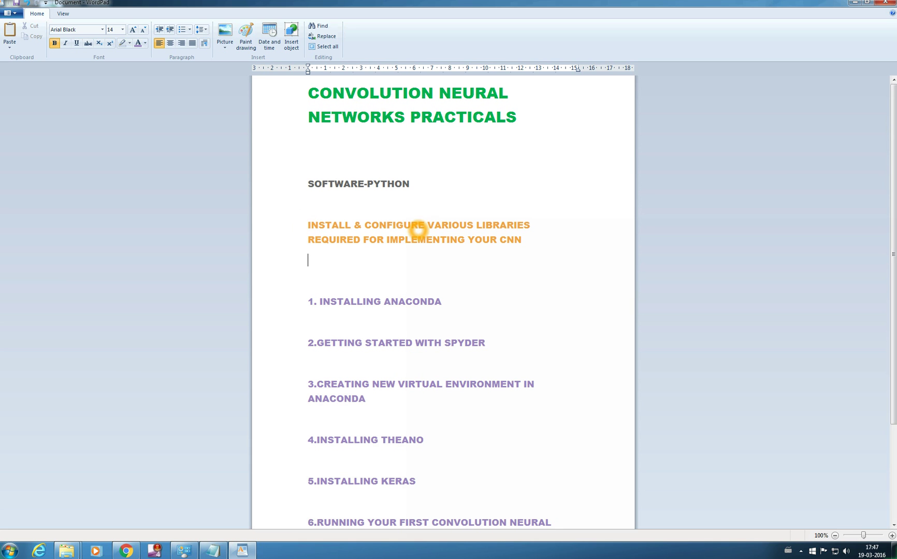
drag(309, 225, 529, 243)
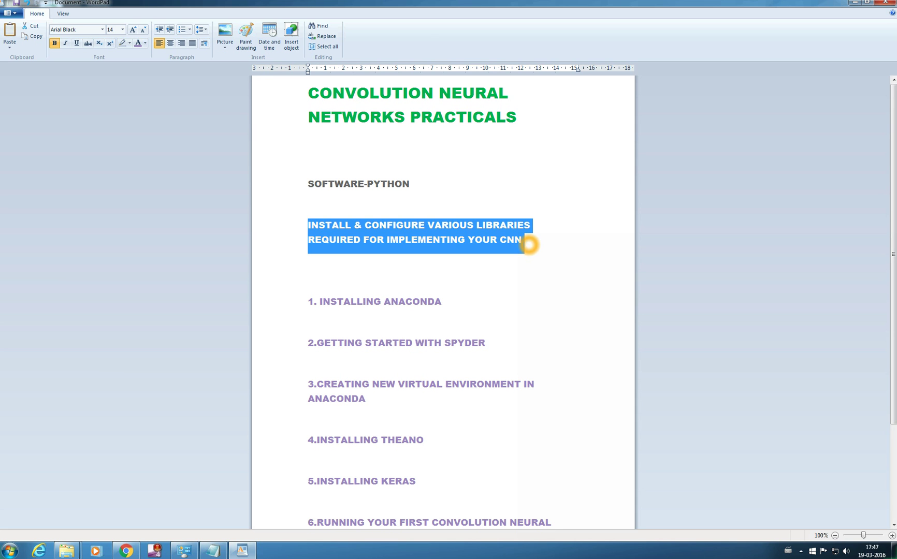
drag(308, 184, 410, 185)
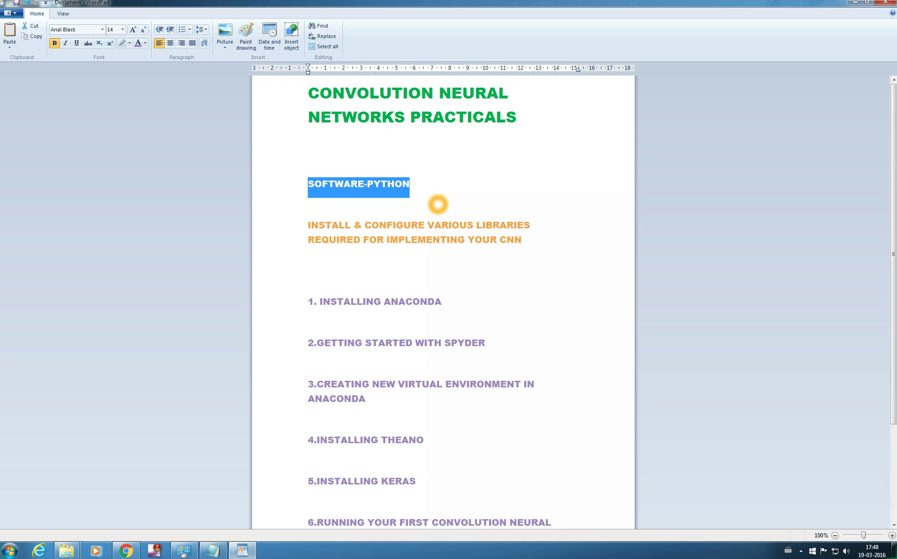
scroll(409, 232, down, 1)
scroll(409, 231, down, 1)
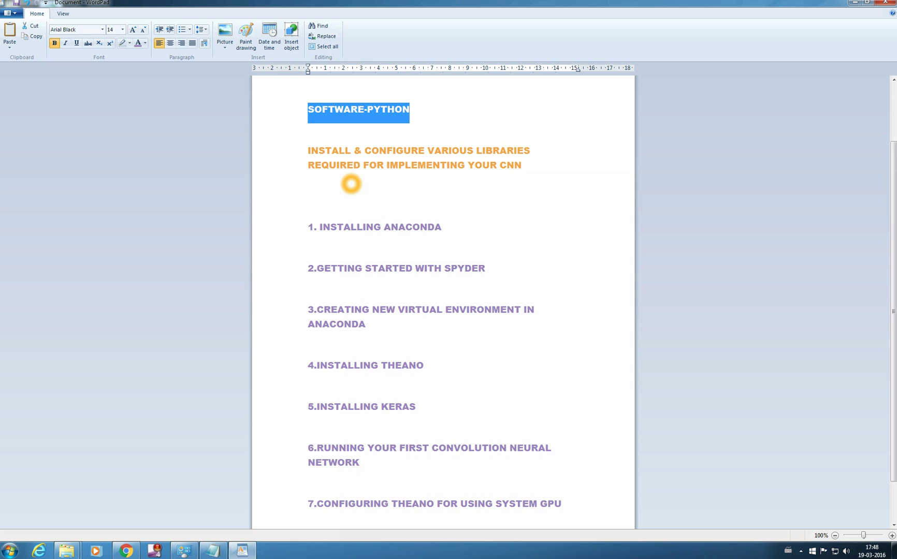
scroll(351, 184, down, 1)
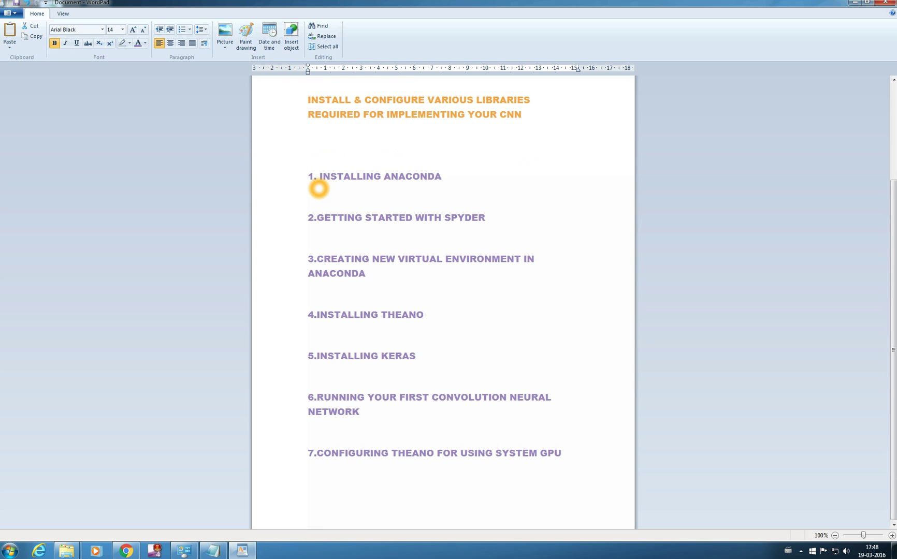
drag(316, 176, 454, 176)
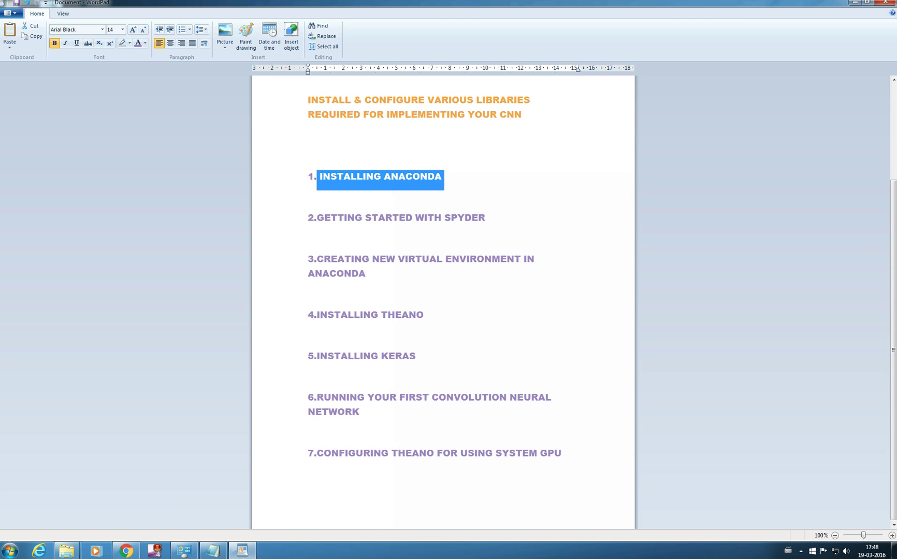
drag(318, 217, 483, 218)
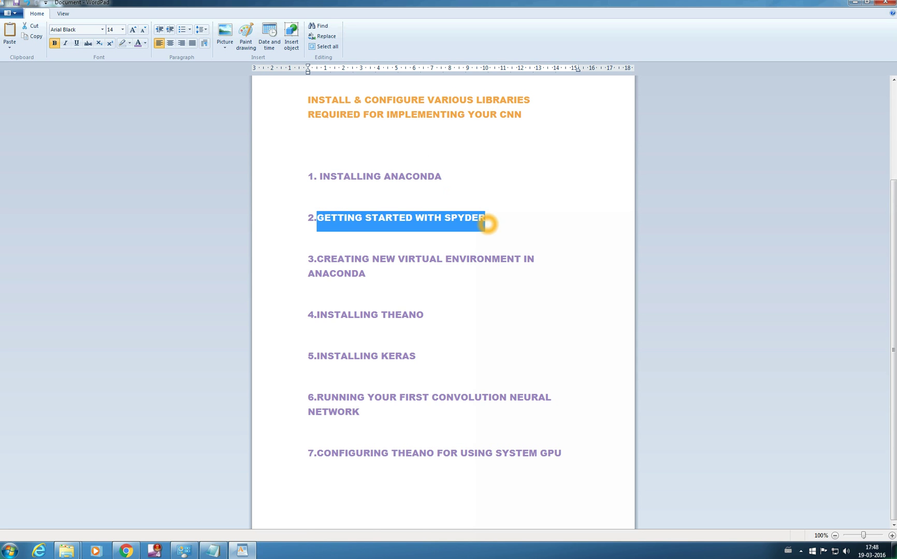
click(492, 214)
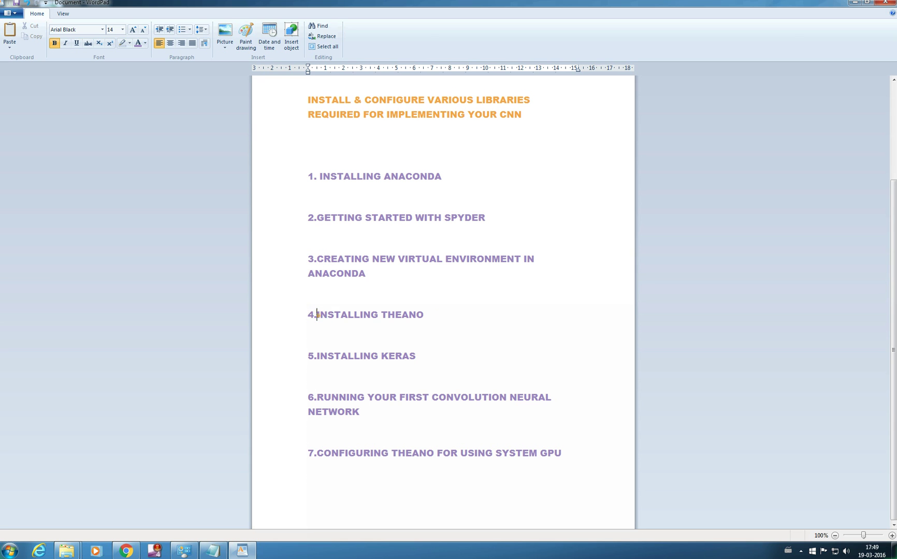
drag(317, 315, 439, 320)
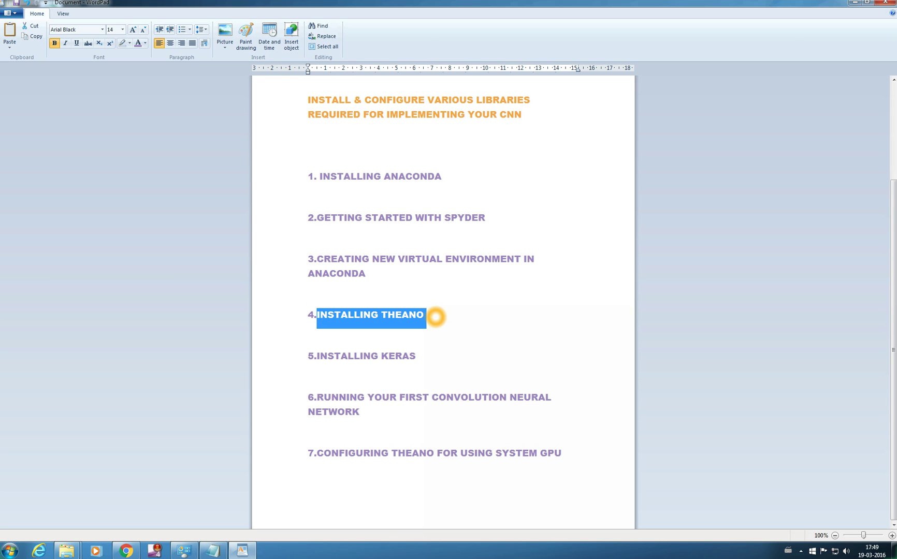
click(423, 338)
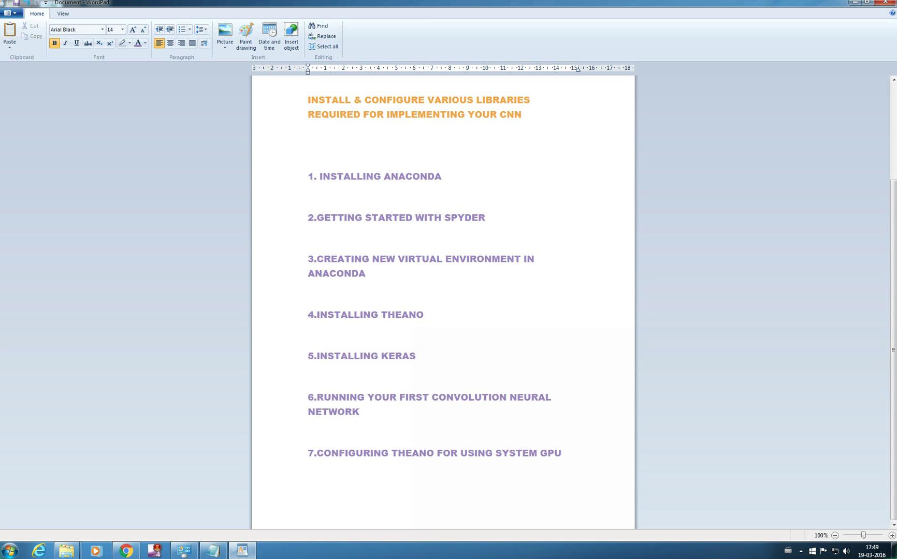
drag(316, 355, 416, 359)
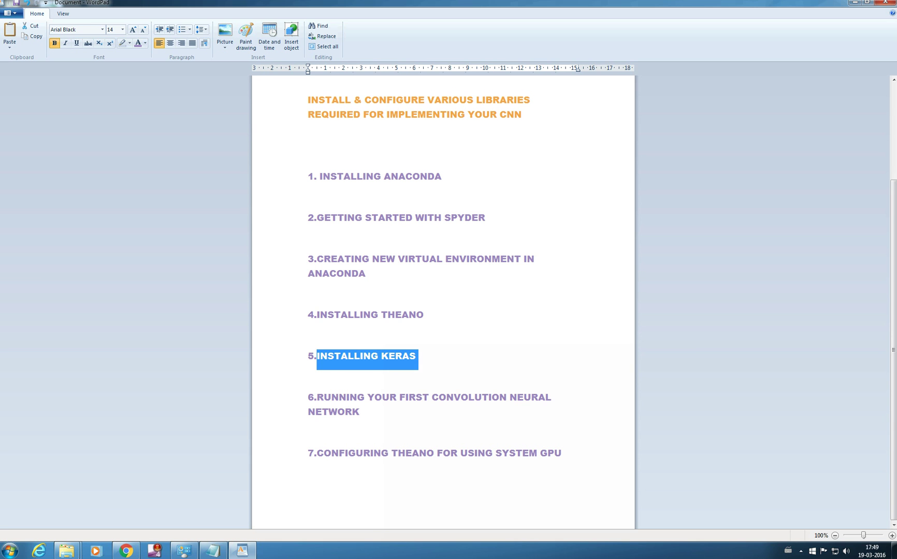
click(317, 397)
drag(317, 396, 361, 413)
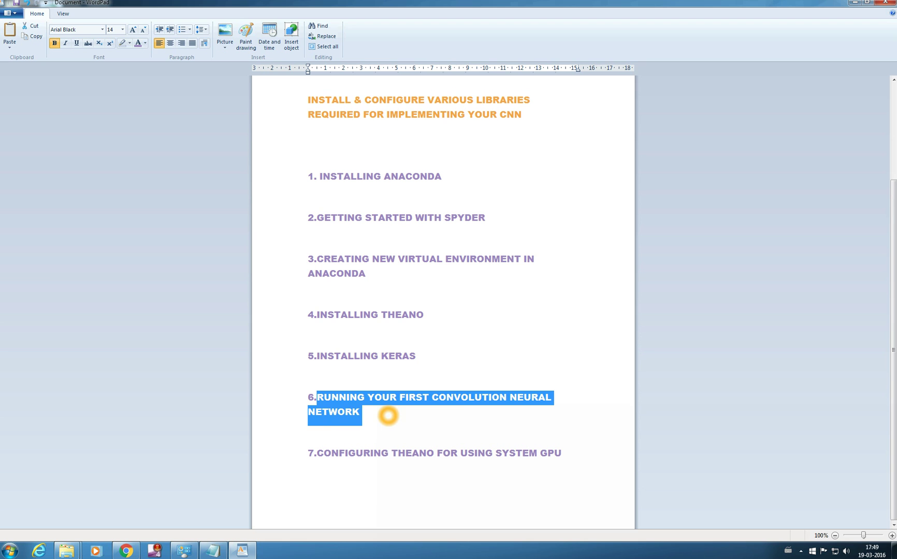
click(388, 415)
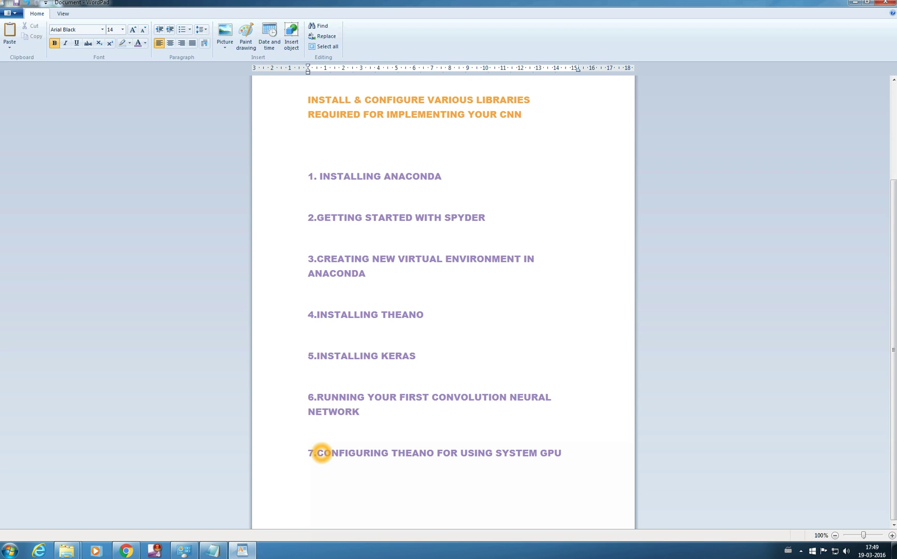
drag(322, 452, 547, 456)
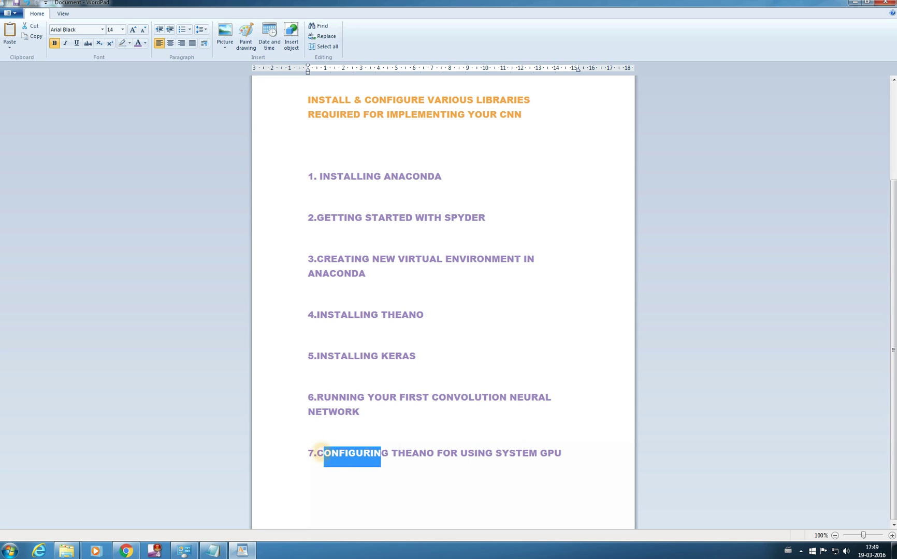